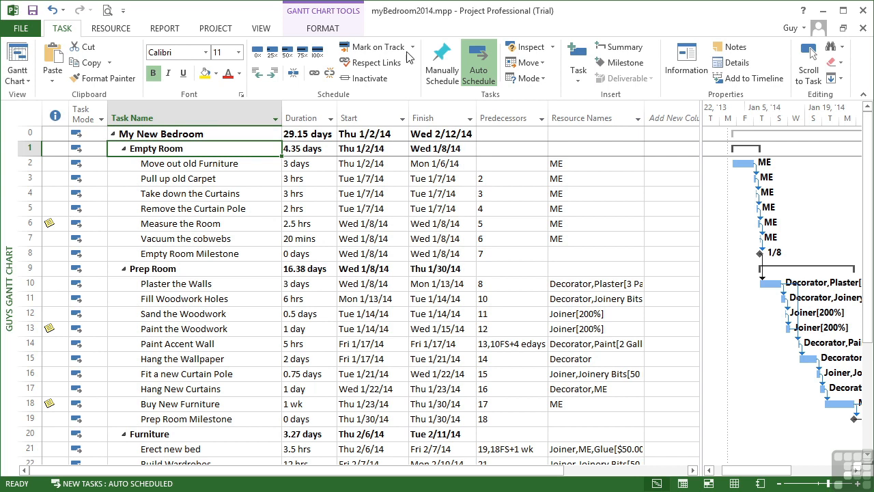
# Rename the custom task text field Text1 as "Task Priority"
pyautogui.click(317, 33)
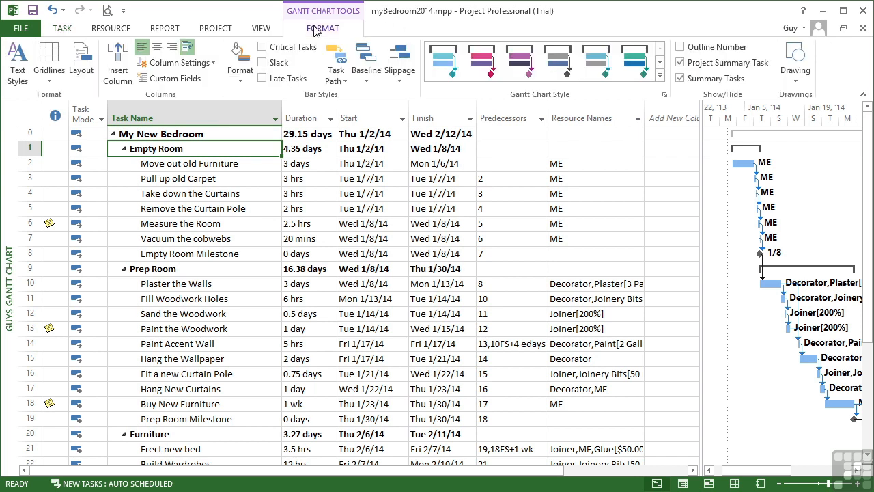
pyautogui.click(189, 79)
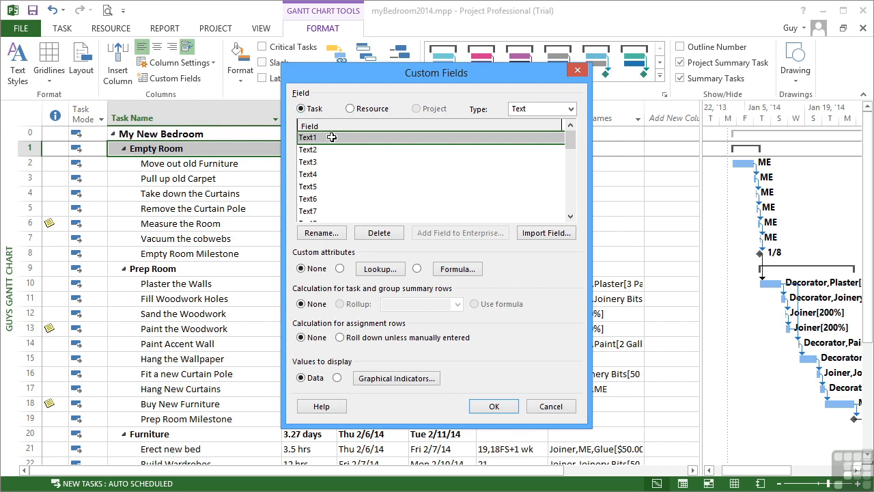
pyautogui.click(322, 234)
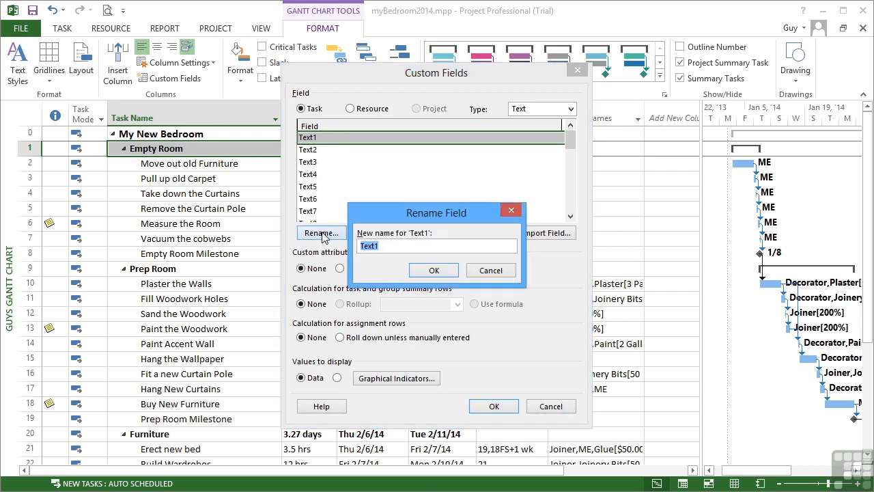
pyautogui.write('Task Priority')
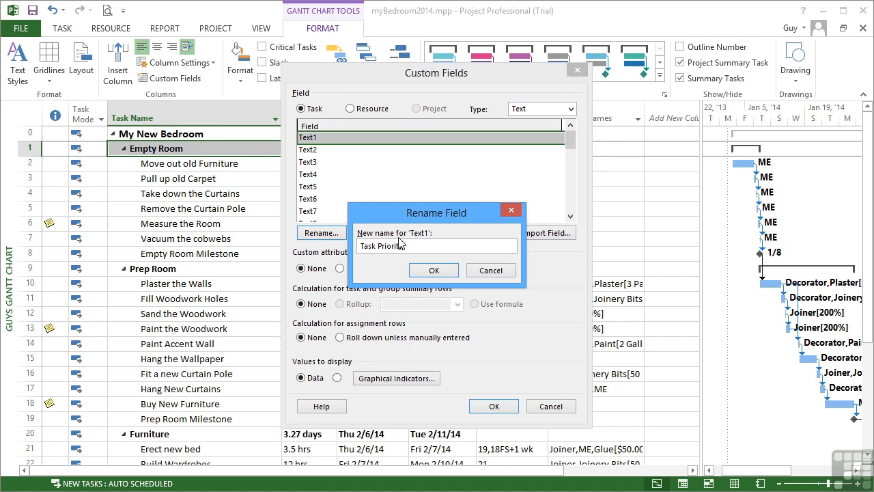
pyautogui.click(434, 271)
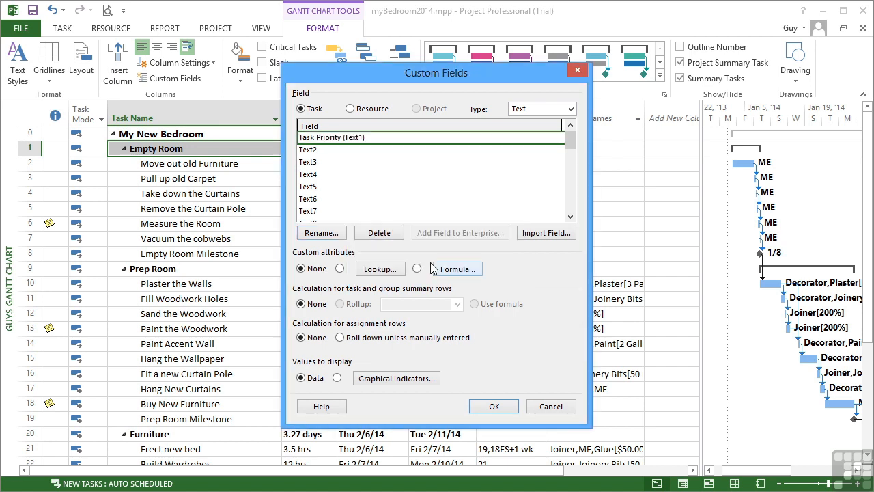
# Give the Task Priority field a lookup table with the values High, Normal and Low
pyautogui.click(341, 268)
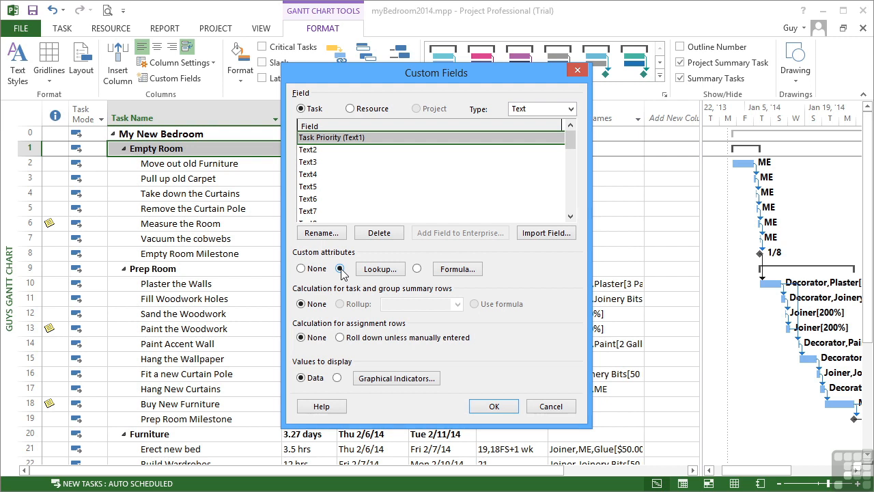
pyautogui.click(385, 272)
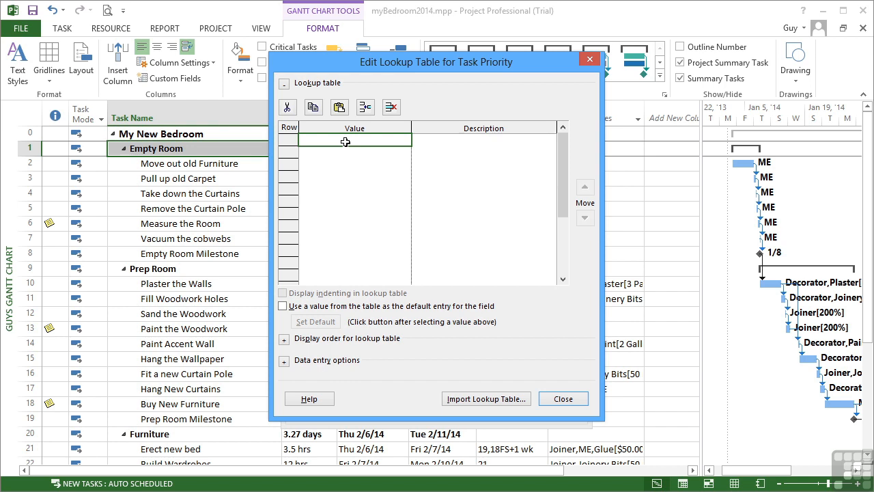
pyautogui.write('High')
pyautogui.press('Return')
pyautogui.write('Normal')
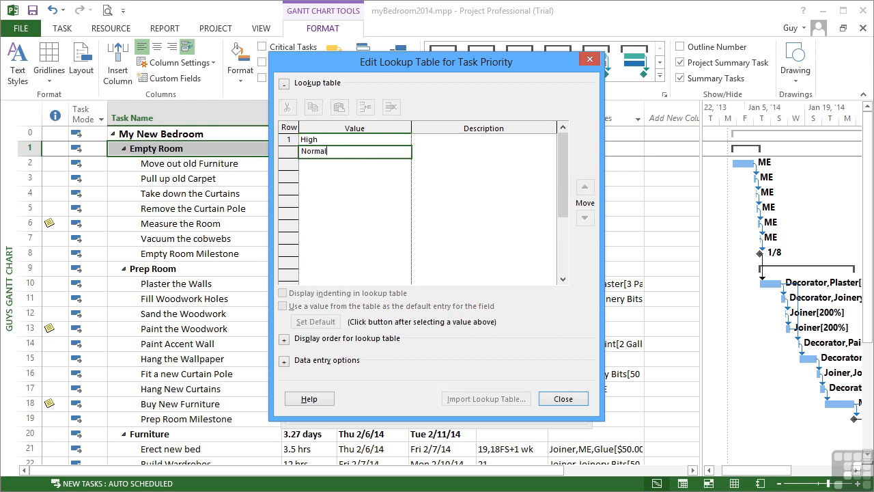
pyautogui.click(330, 166)
pyautogui.write('Low')
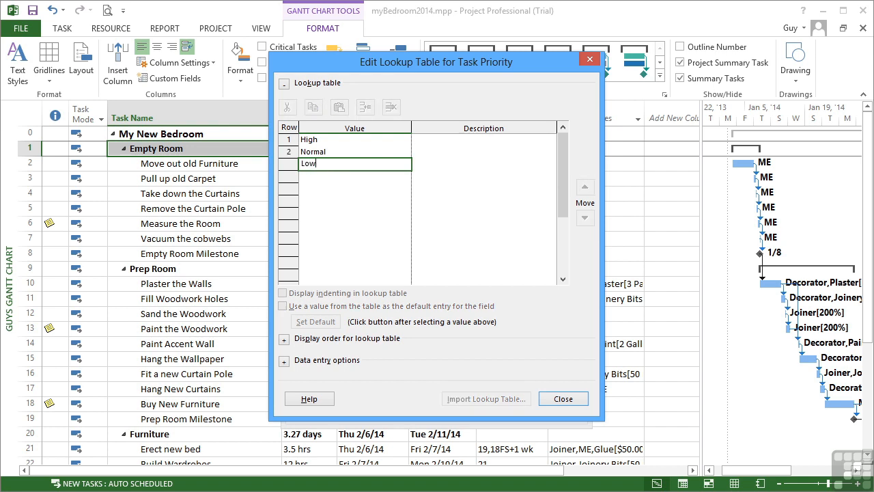
pyautogui.click(422, 141)
pyautogui.click(328, 152)
pyautogui.click(327, 164)
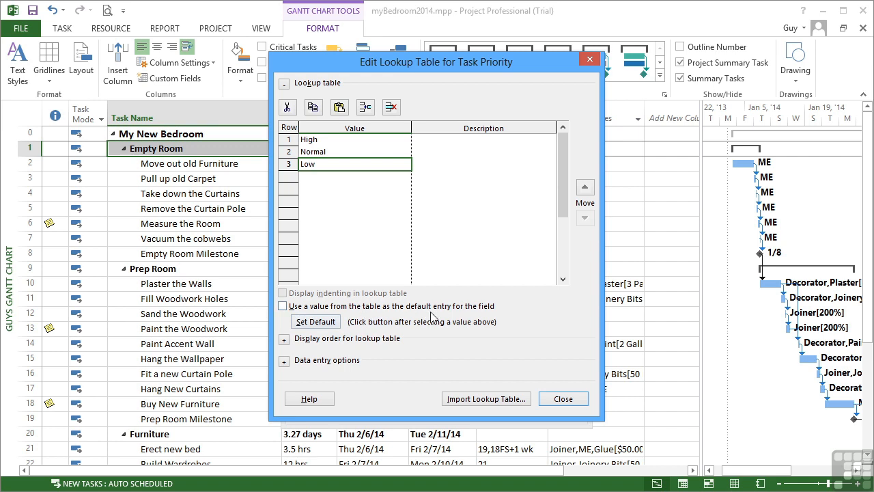
# Use a default entry from the lookup table and make Normal the default value
pyautogui.click(282, 307)
pyautogui.click(295, 151)
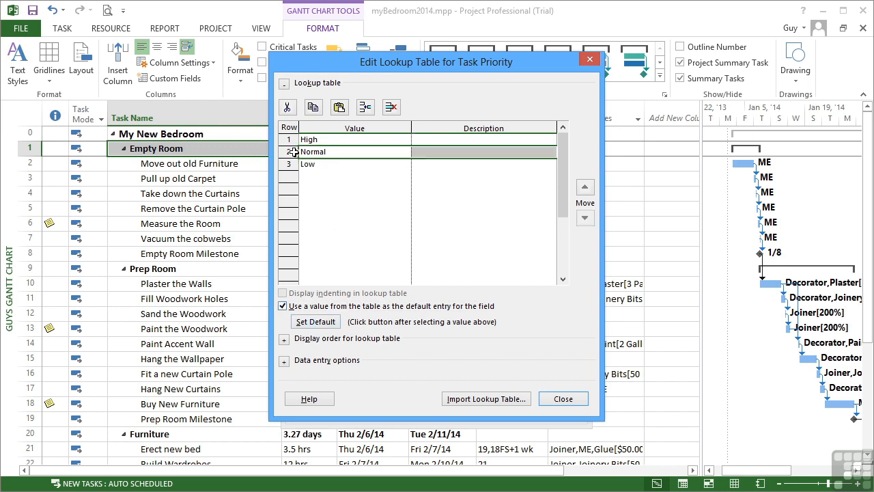
pyautogui.click(321, 326)
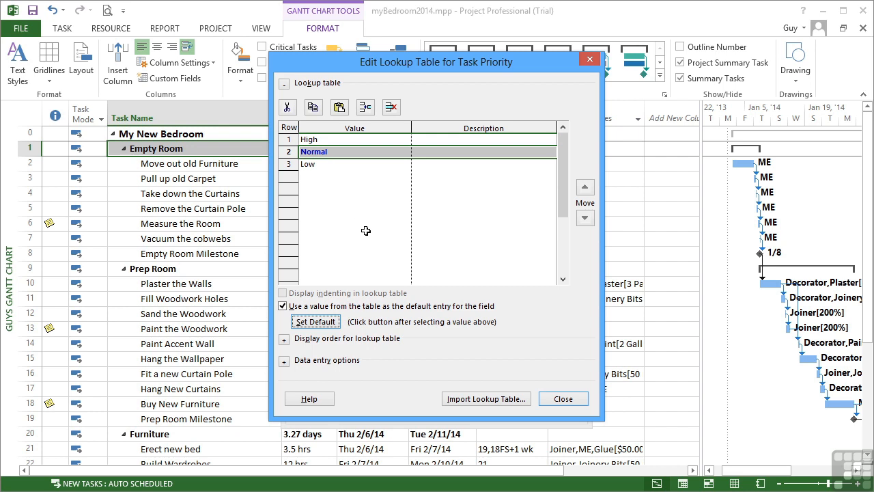
# Expand the lookup table's display order and data entry options, and accept the Task Priority field definition
pyautogui.click(284, 339)
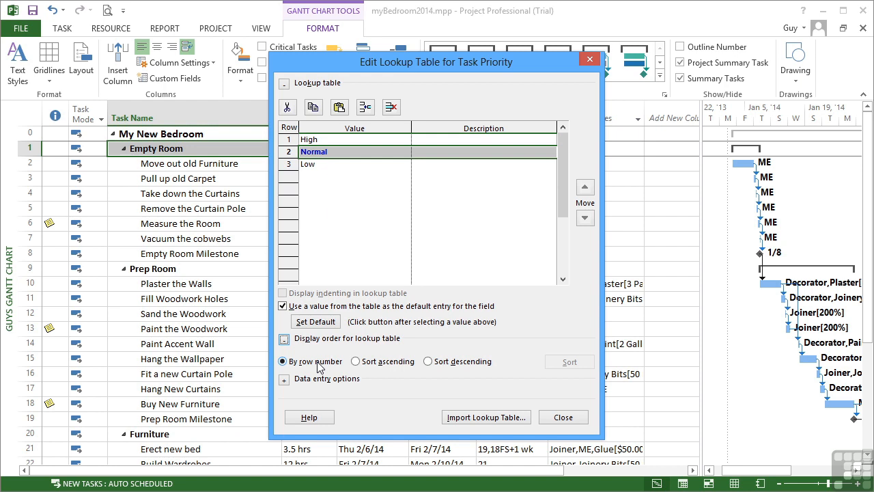
pyautogui.click(284, 380)
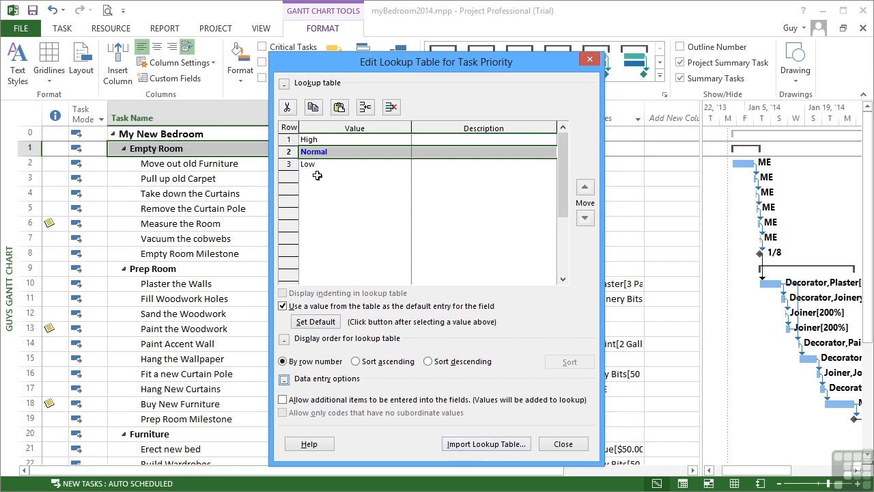
pyautogui.click(563, 444)
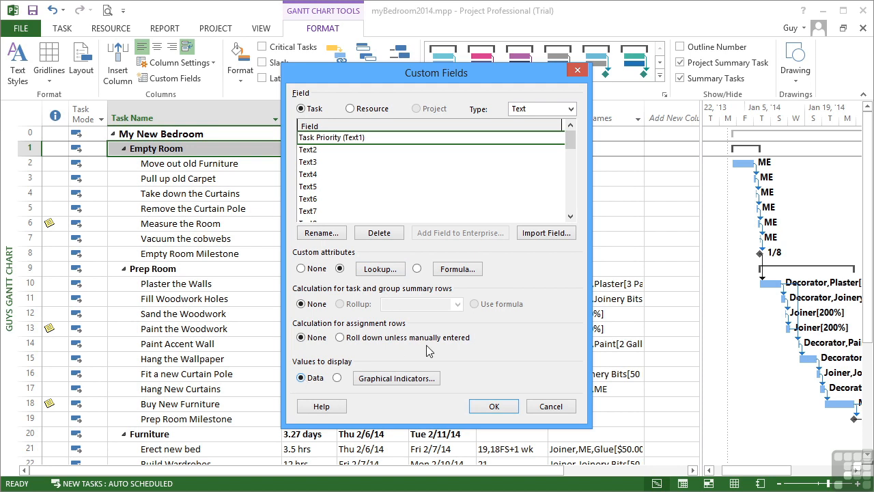
pyautogui.click(496, 405)
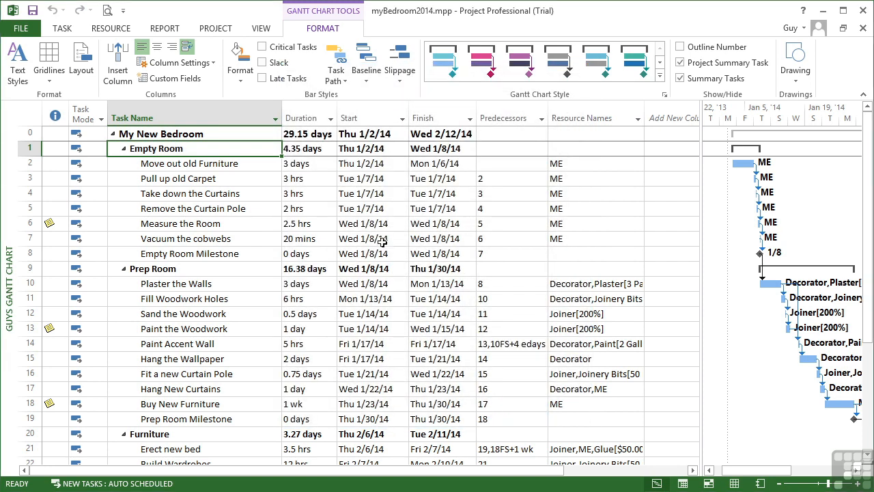
# Insert a Task Priority (Text1) column before the Duration column
pyautogui.rightClick(306, 115)
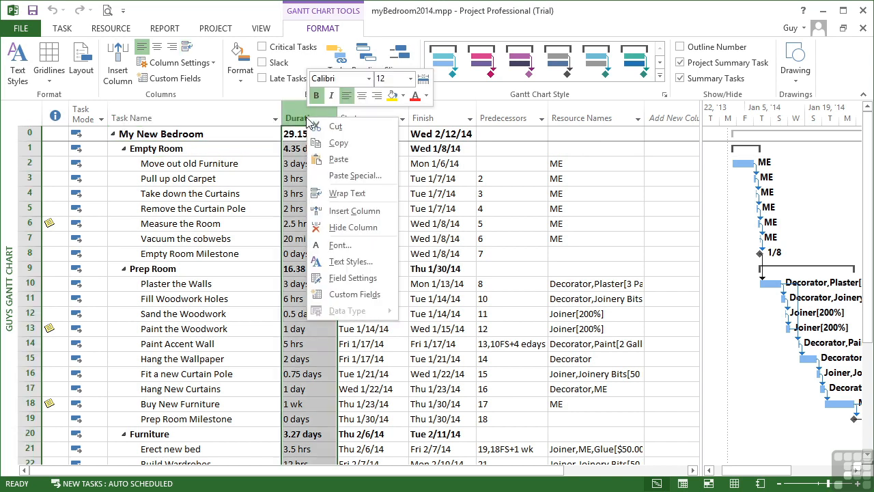
pyautogui.click(348, 212)
pyautogui.press('Escape')
pyautogui.write('task Calendar')
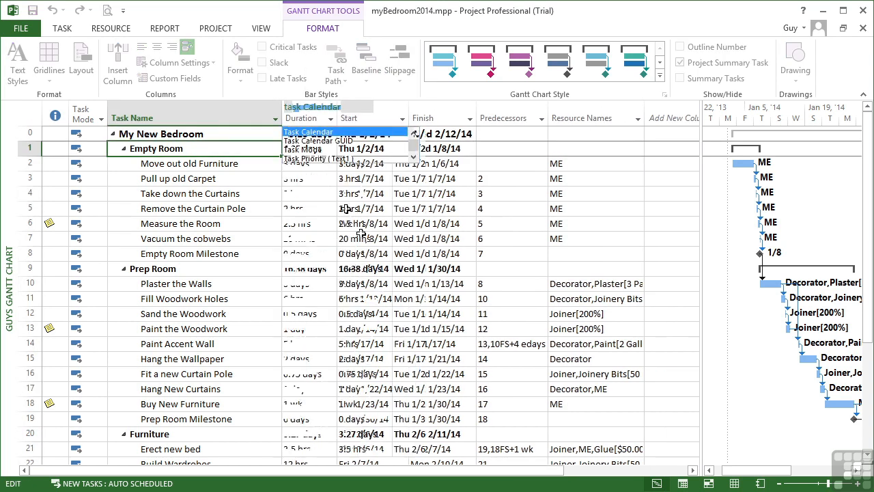
pyautogui.click(316, 159)
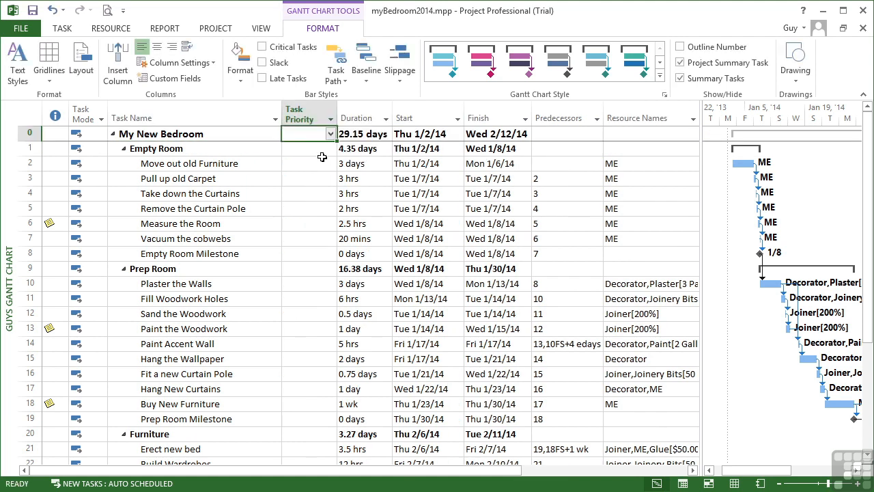
# Set the Task Priority of "Move out old Furniture" to Low
pyautogui.click(321, 163)
pyautogui.click(331, 164)
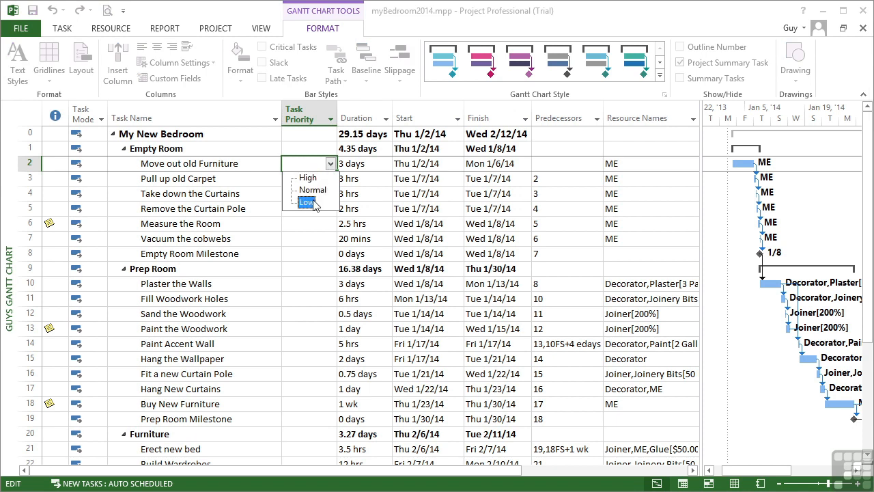
pyautogui.click(308, 202)
# Set the Task Priority of "Pull up old Carpet" to Normal and fill it down through "Vacuum the cobwebs"
pyautogui.click(328, 179)
pyautogui.click(330, 178)
pyautogui.click(325, 205)
pyautogui.moveTo(337, 185); pyautogui.dragTo(337, 233)
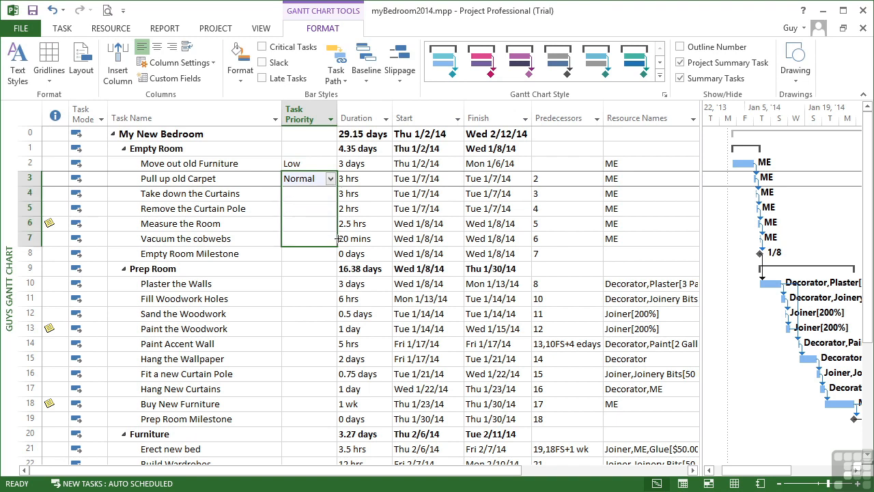
pyautogui.moveTo(337, 238); pyautogui.dragTo(336, 239)
pyautogui.press('Left')
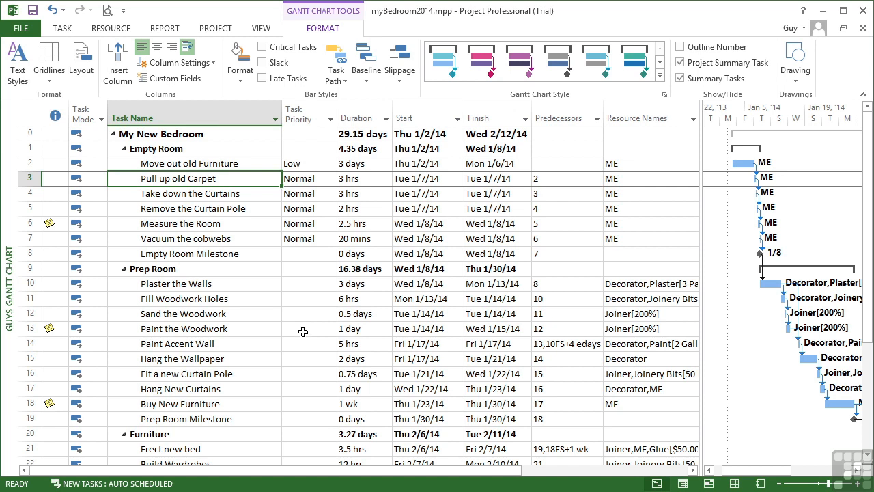
# Insert a new task above "Pull up old Carpet"
pyautogui.click(31, 179)
pyautogui.rightClick(34, 181)
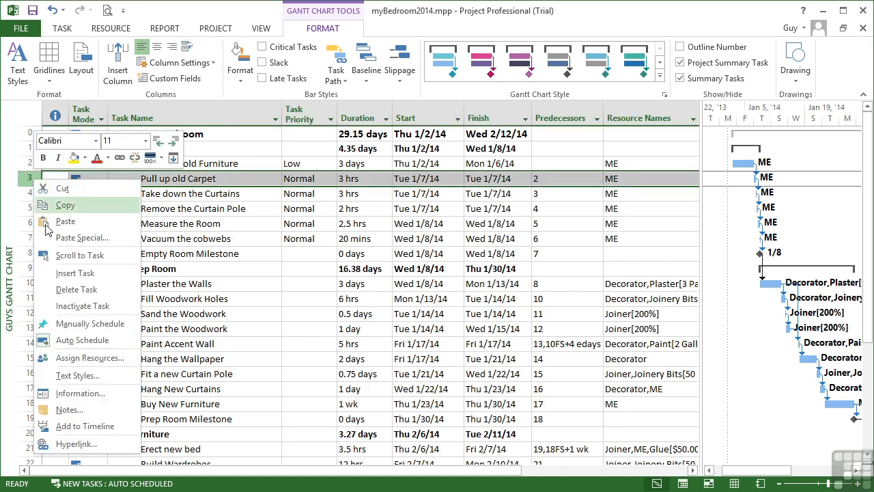
pyautogui.click(69, 272)
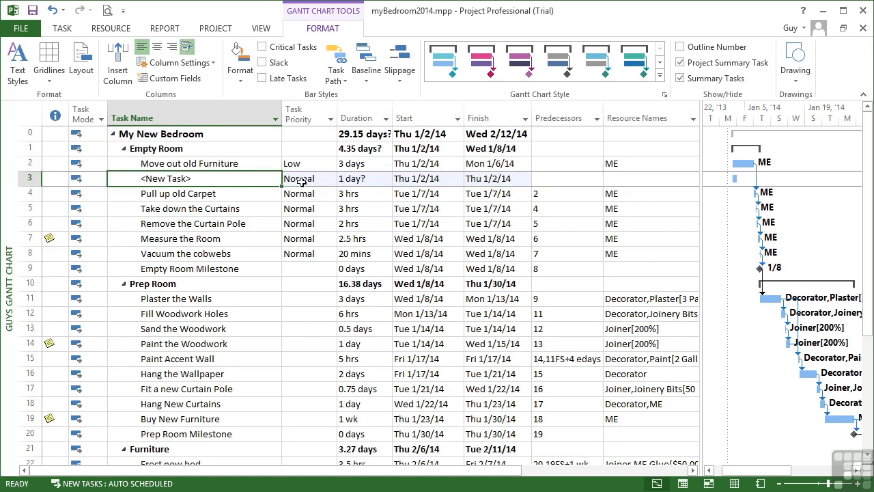